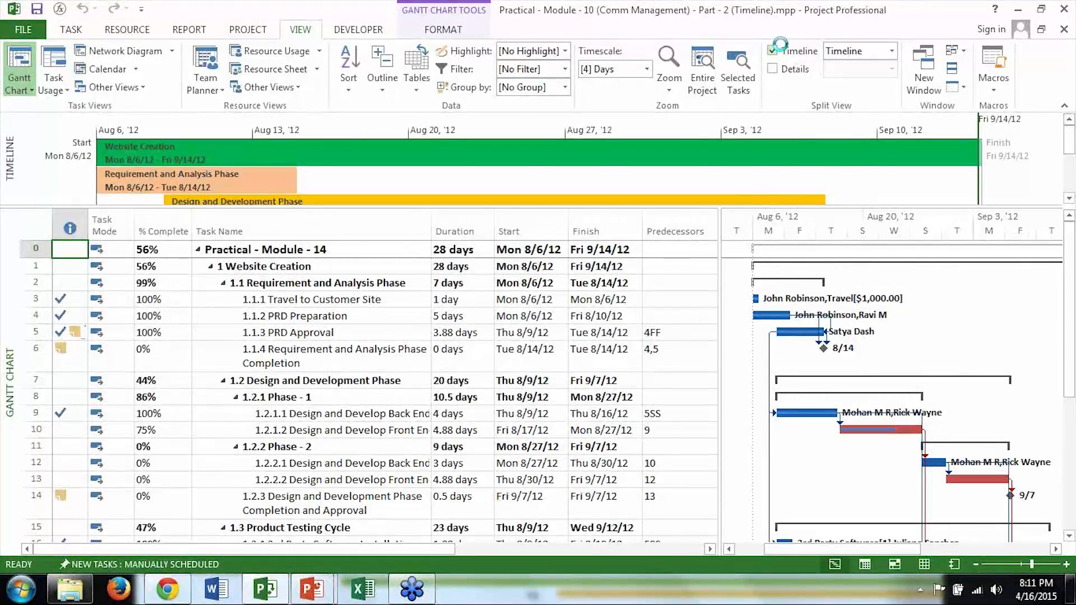
Step: Hide the timeline and collapse the task outline to Level 1
left_click(777, 49)
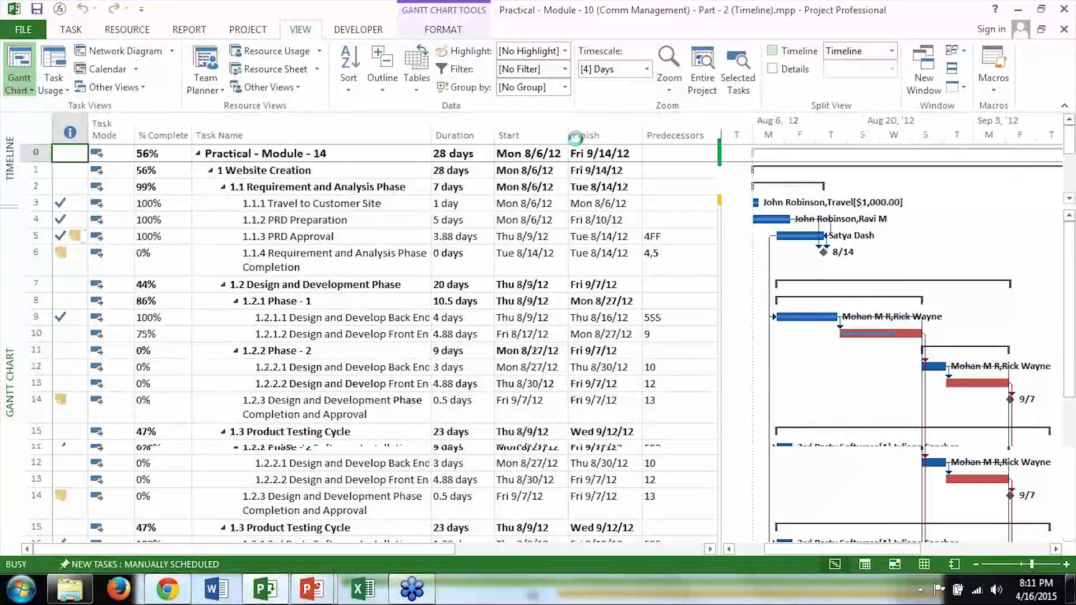
left_click(383, 98)
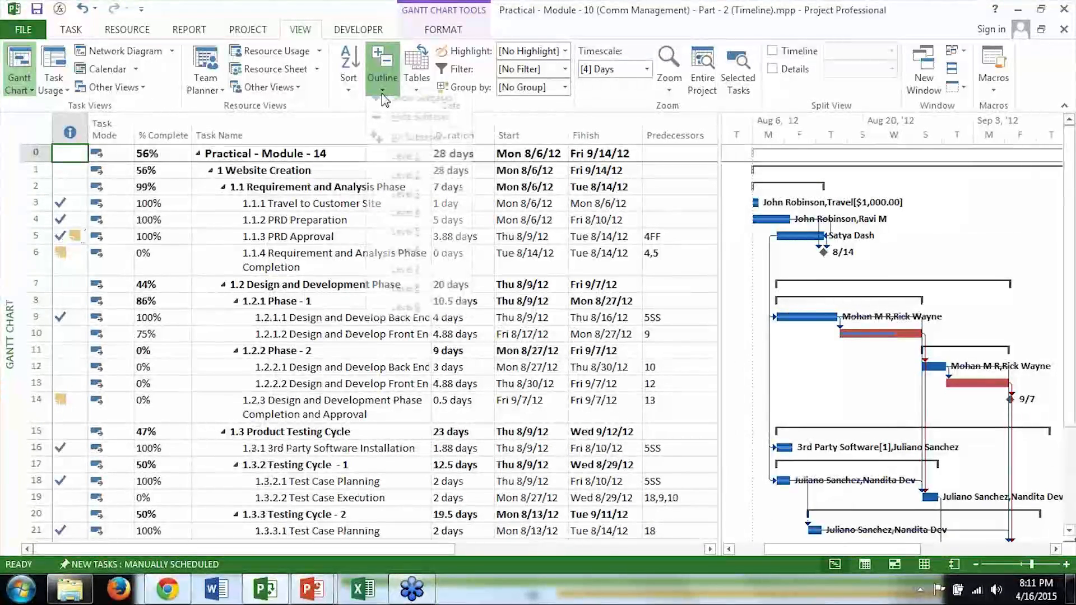
left_click(405, 157)
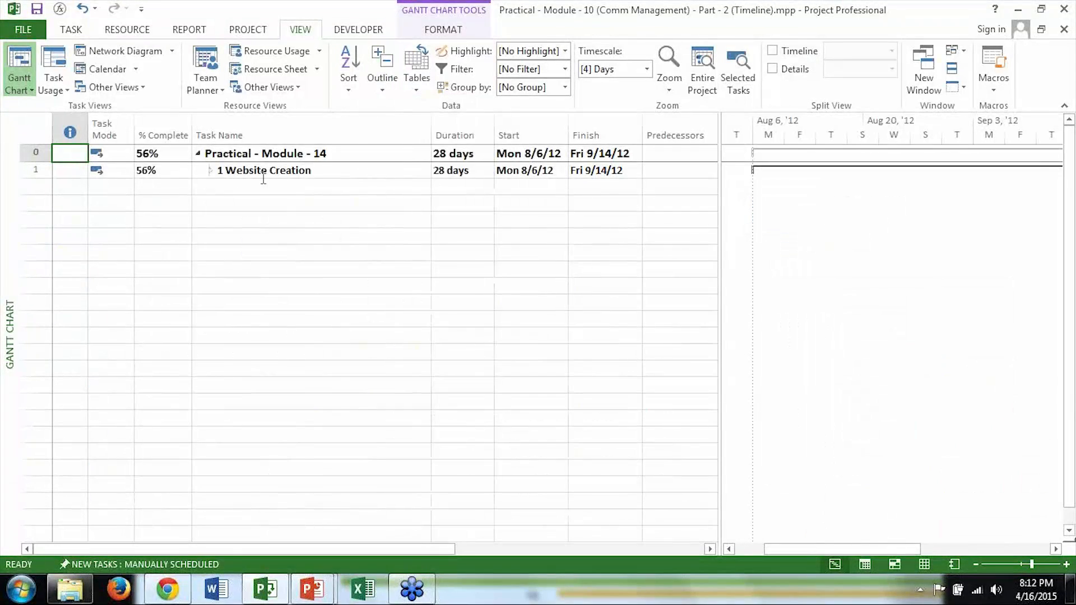
Step: Expand the Website Creation summary task to its phases, and show all subtasks of the plan
left_click(262, 173)
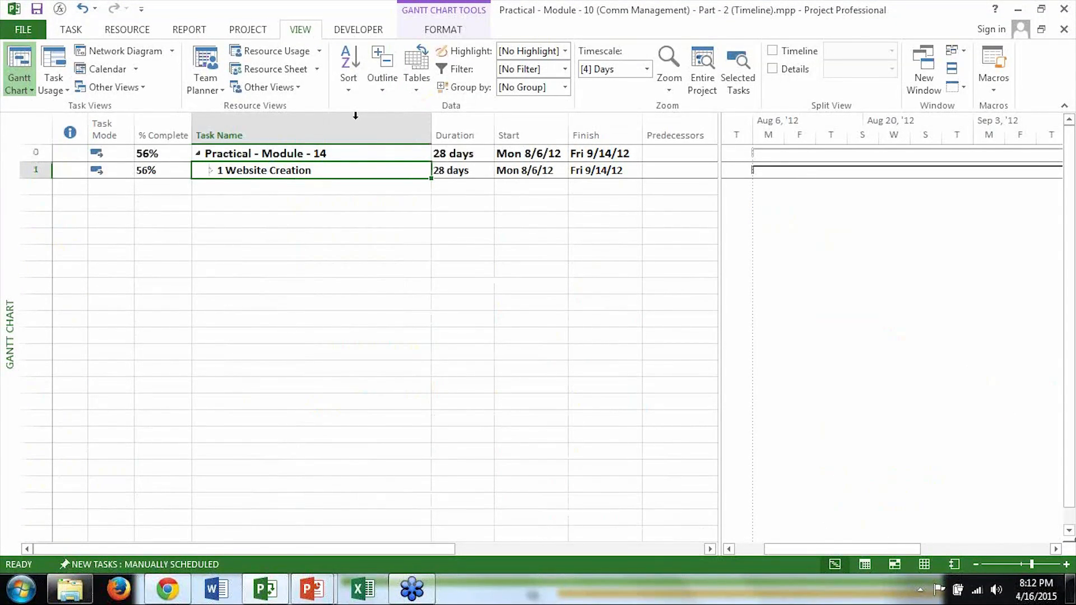
left_click(389, 96)
left_click(406, 107)
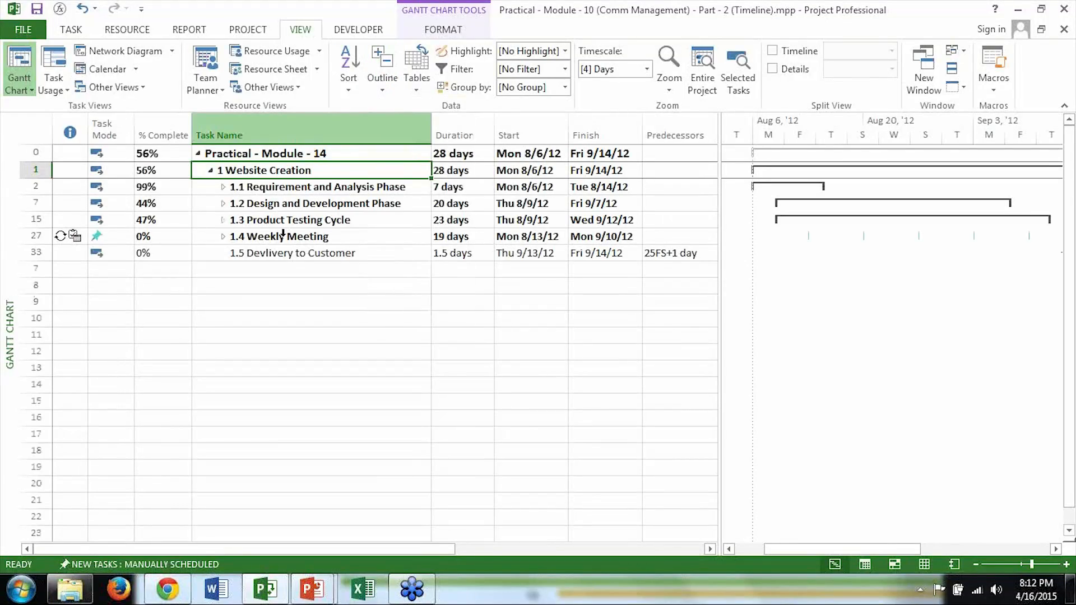
left_click(301, 187)
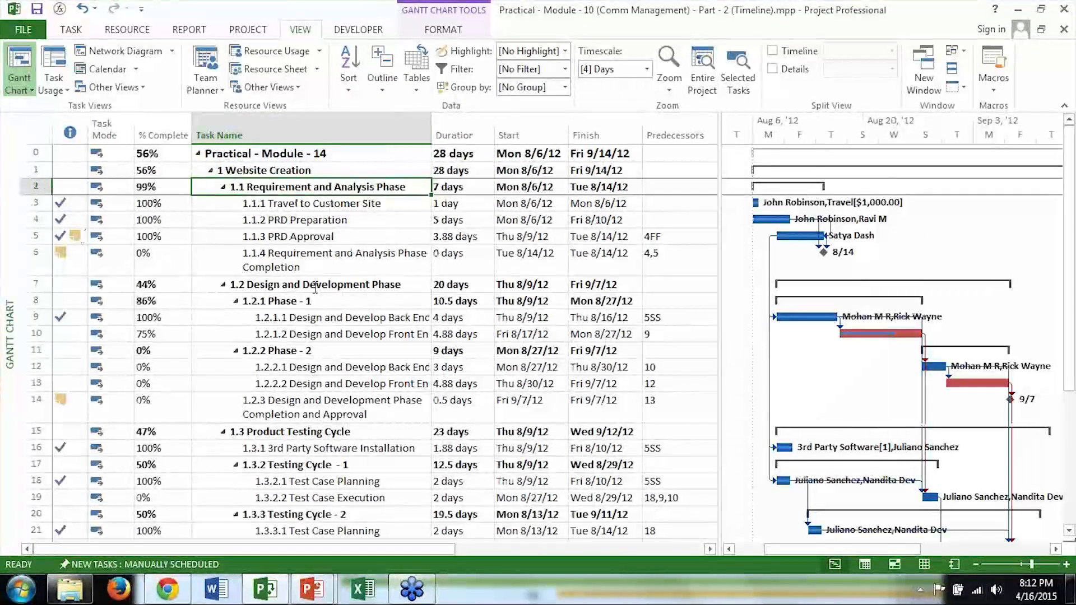
Step: Look through the subtasks of the Design and Development Phase and the Requirement and Analysis Phase
left_click(314, 284)
key("Down")
key("Down")
key("Down")
key("Down")
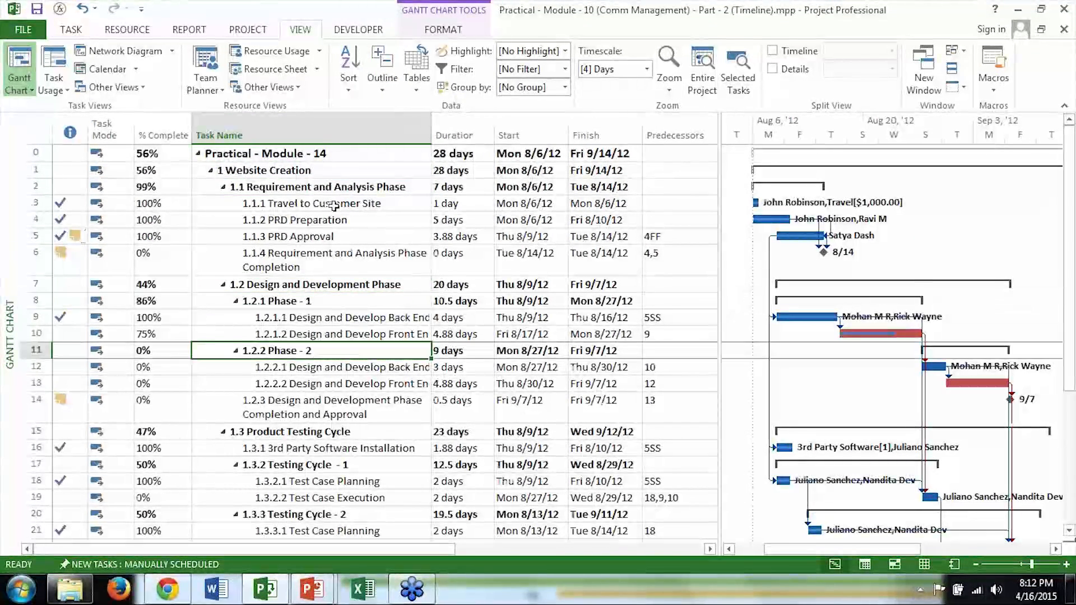
left_click(335, 205)
left_click(335, 220)
left_click(335, 237)
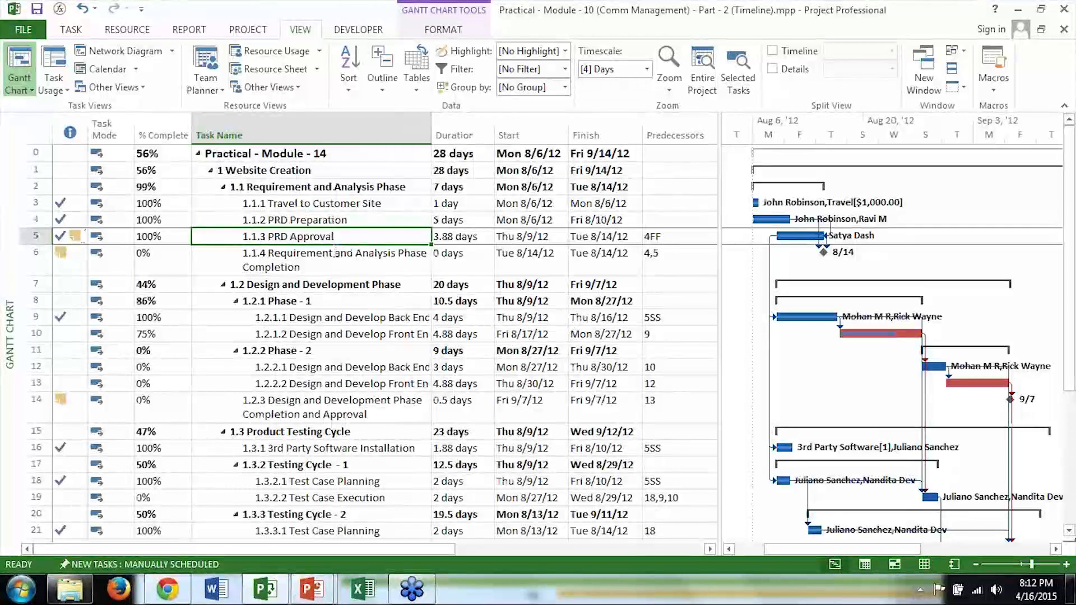
left_click(336, 249)
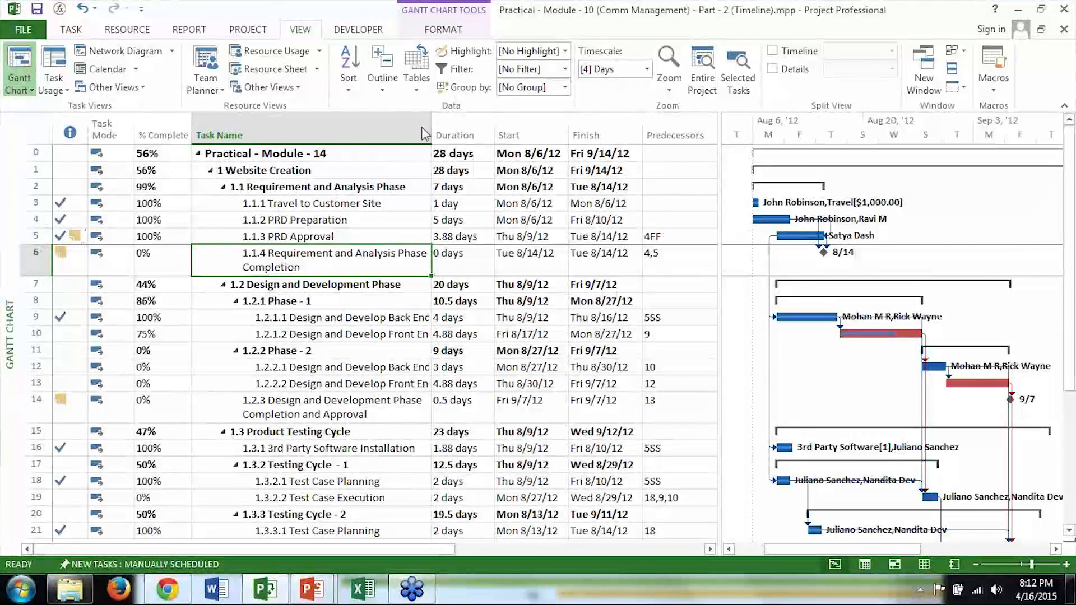
Step: Narrow the task table to reveal more of the Gantt chart, and apply the Critical Tasks highlighting to the bars
left_click_drag(719, 198, 549, 268)
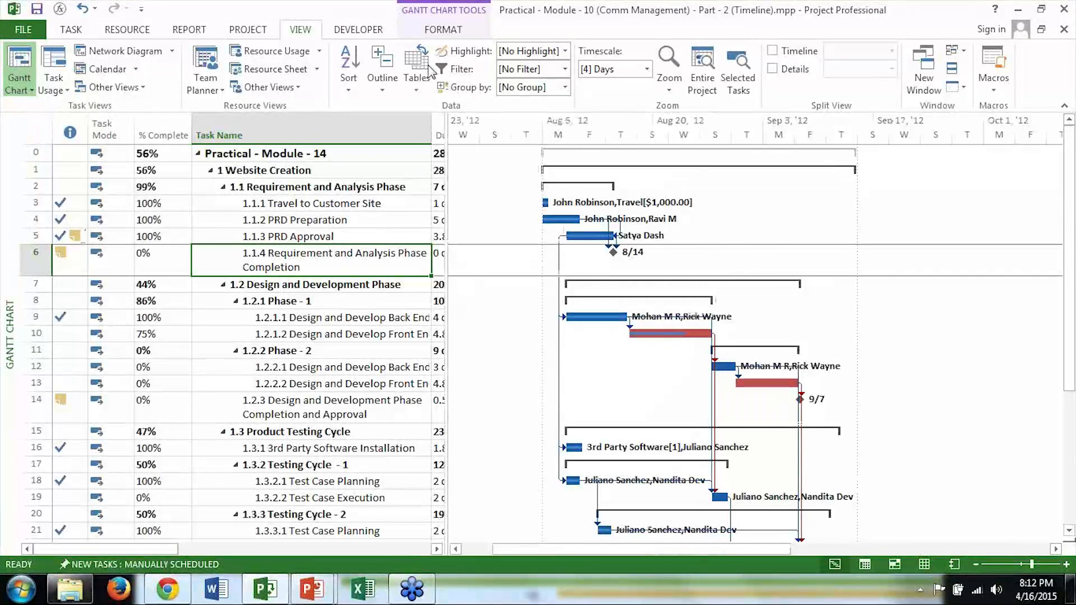
left_click(444, 29)
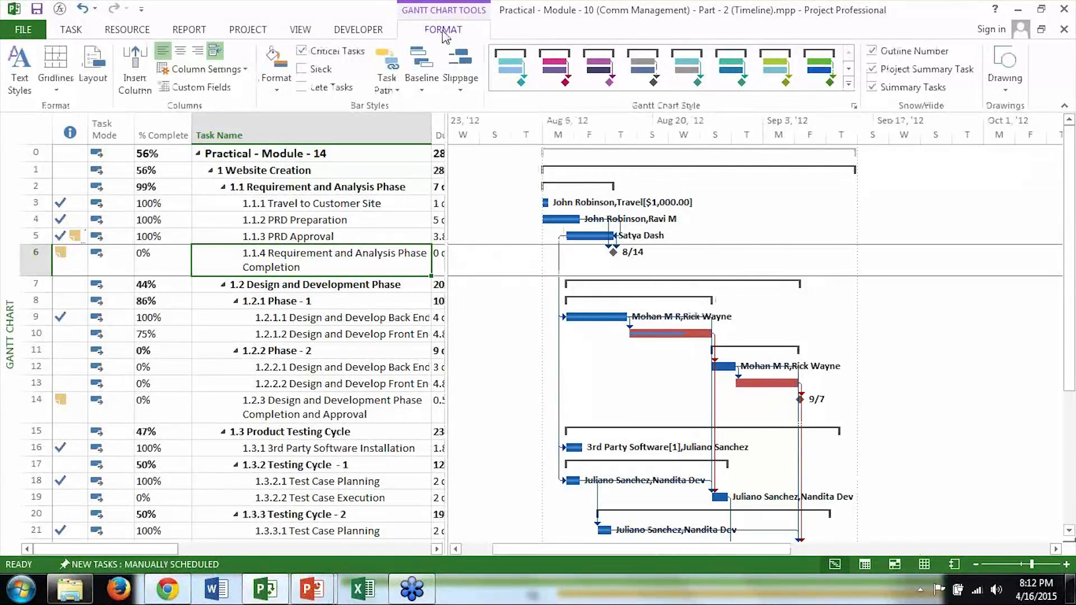
left_click(328, 51)
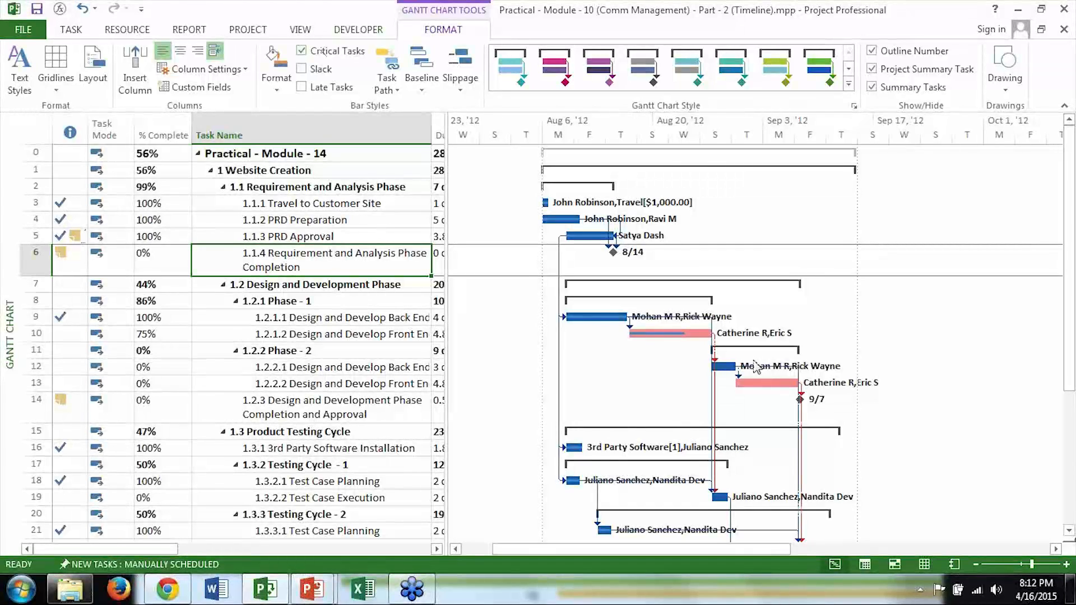
Step: Examine the critical tasks in Phase - 1 and Phase - 2, from task 10 through task 13
left_click(343, 336)
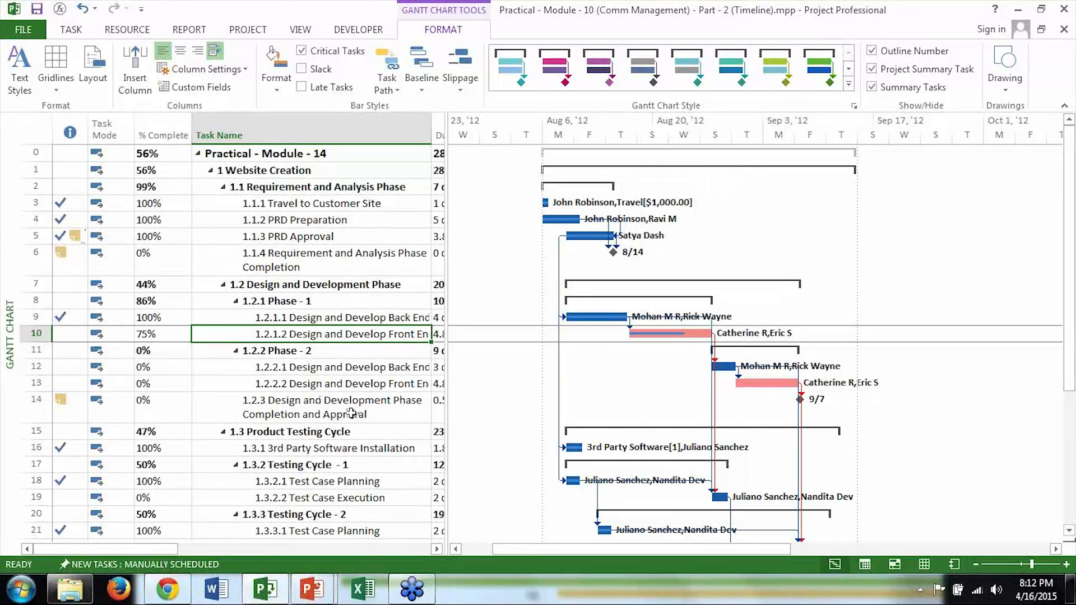
key("Down")
key("Down")
key("Down")
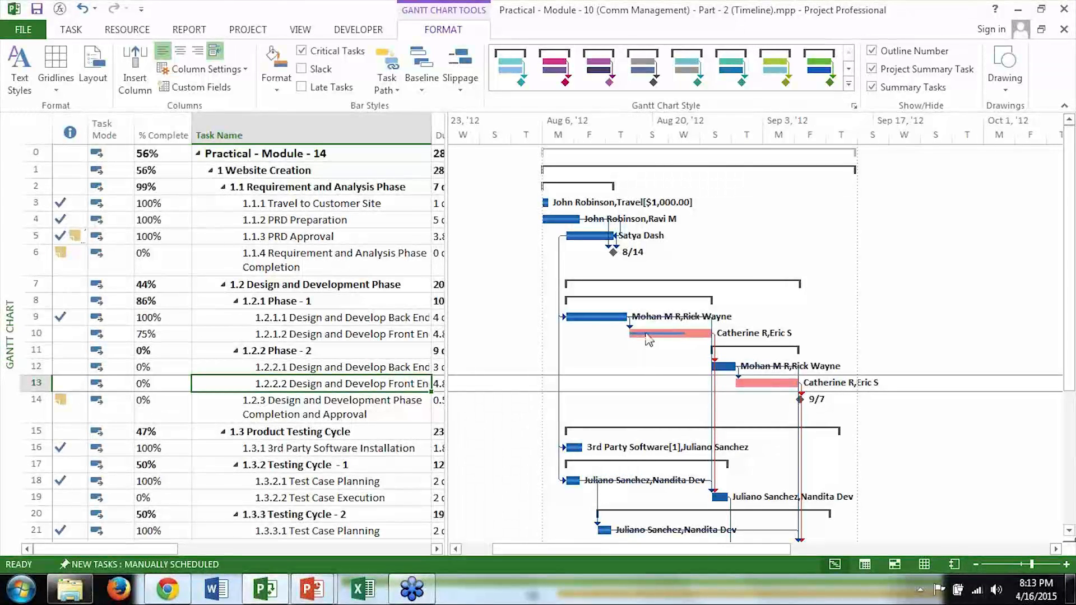
Step: Switch the plan to the Tracking Gantt view and zoom the timescale out to show more of the schedule
left_click(71, 30)
left_click(32, 91)
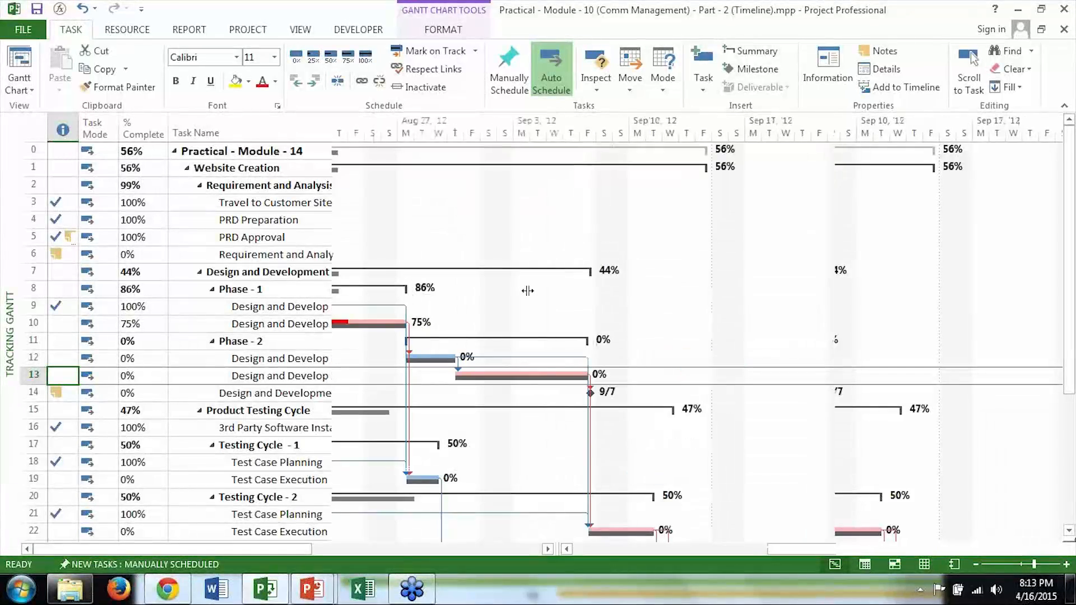
left_click(991, 570)
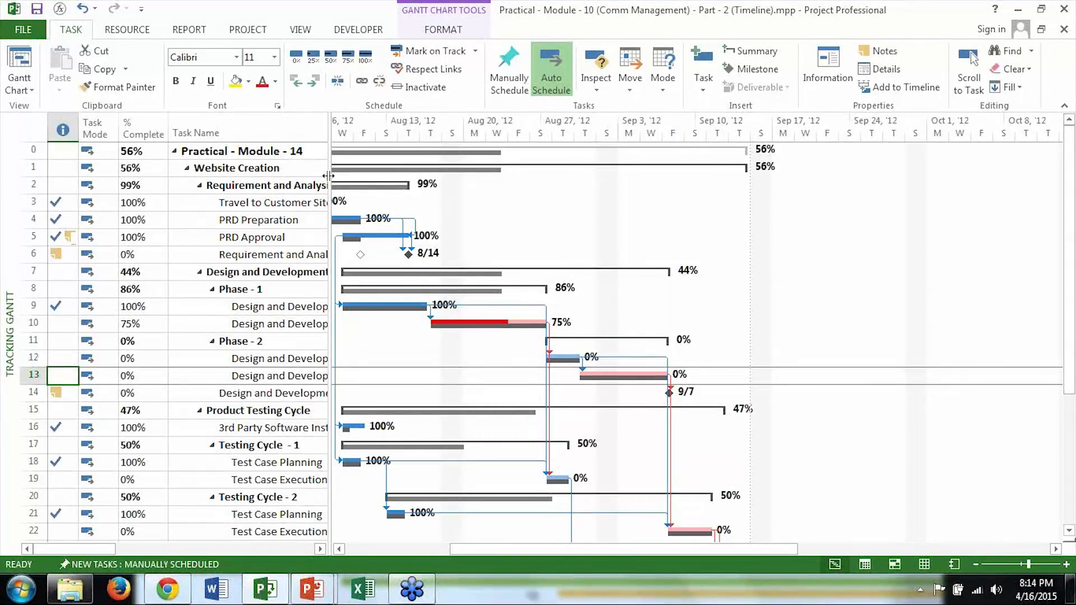
Step: Widen the Tracking Gantt table through the Resource Names column, and check the predecessors of tasks 5 and 9 and PRD Approval's resource
left_click_drag(328, 175, 684, 212)
left_click(567, 241)
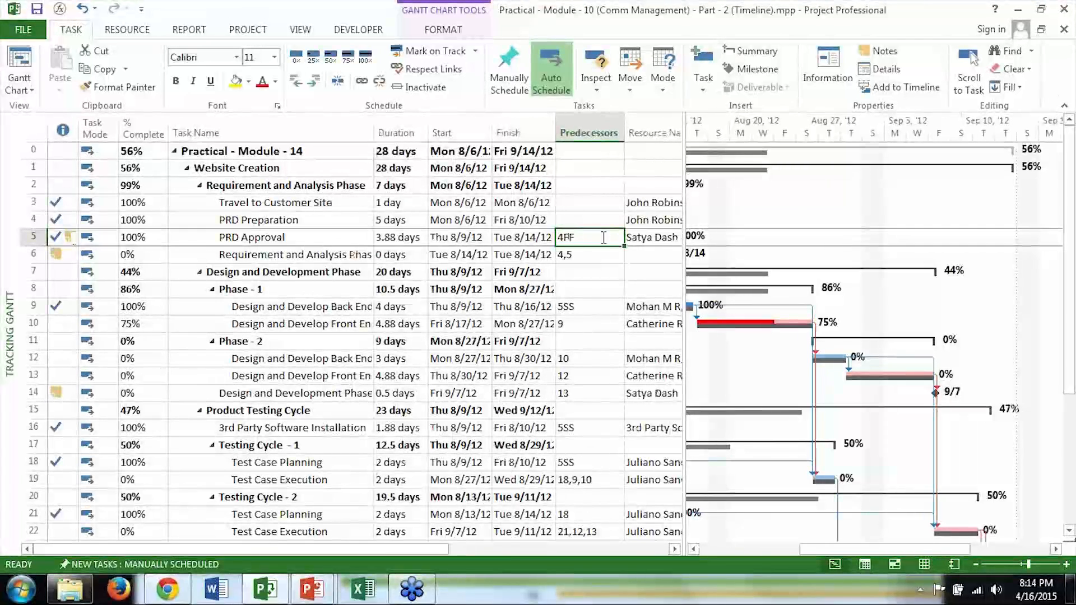
left_click(591, 306)
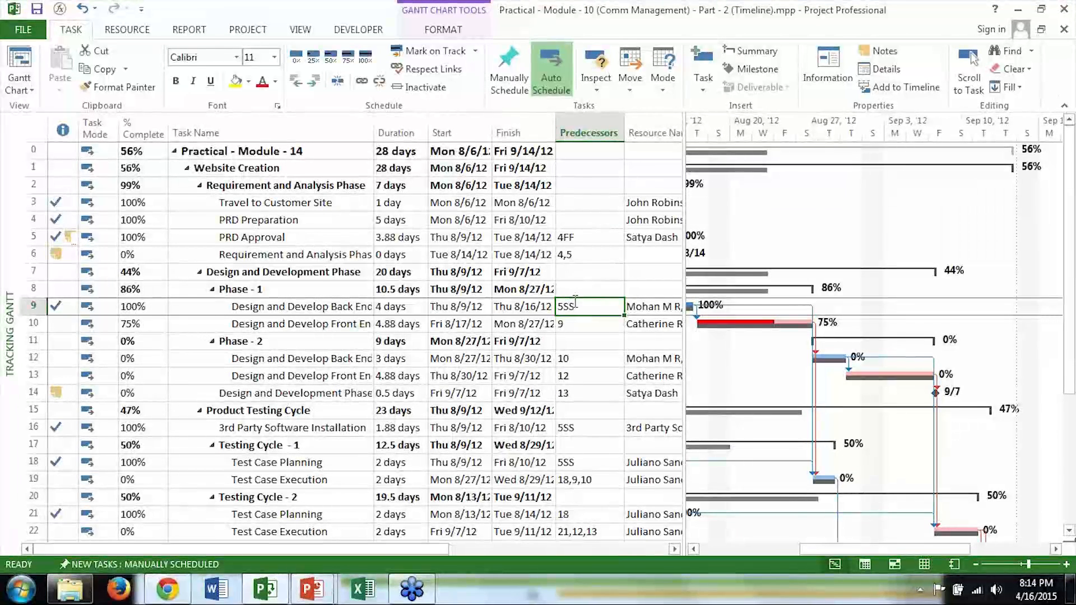
left_click_drag(877, 186, 877, 185)
left_click(733, 237)
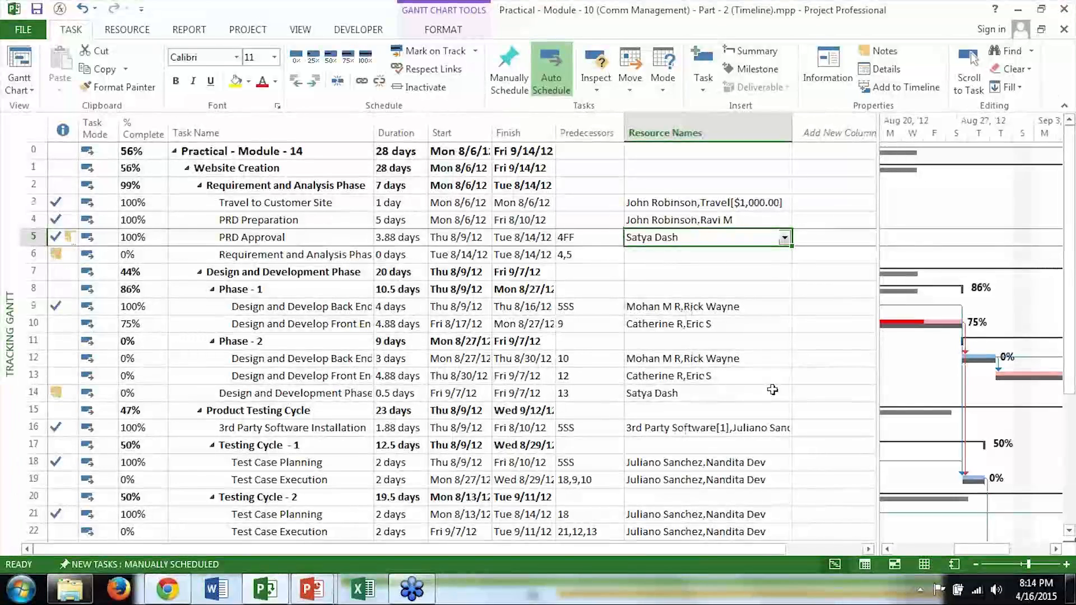
Step: Review the project statistics from the project information, and close them
left_click(250, 34)
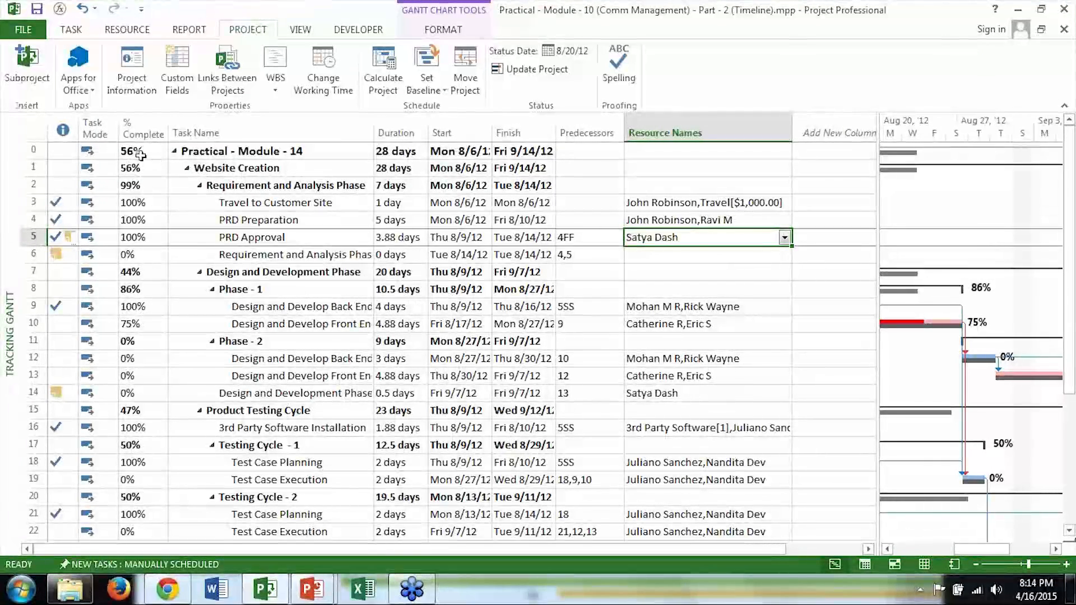
left_click(131, 72)
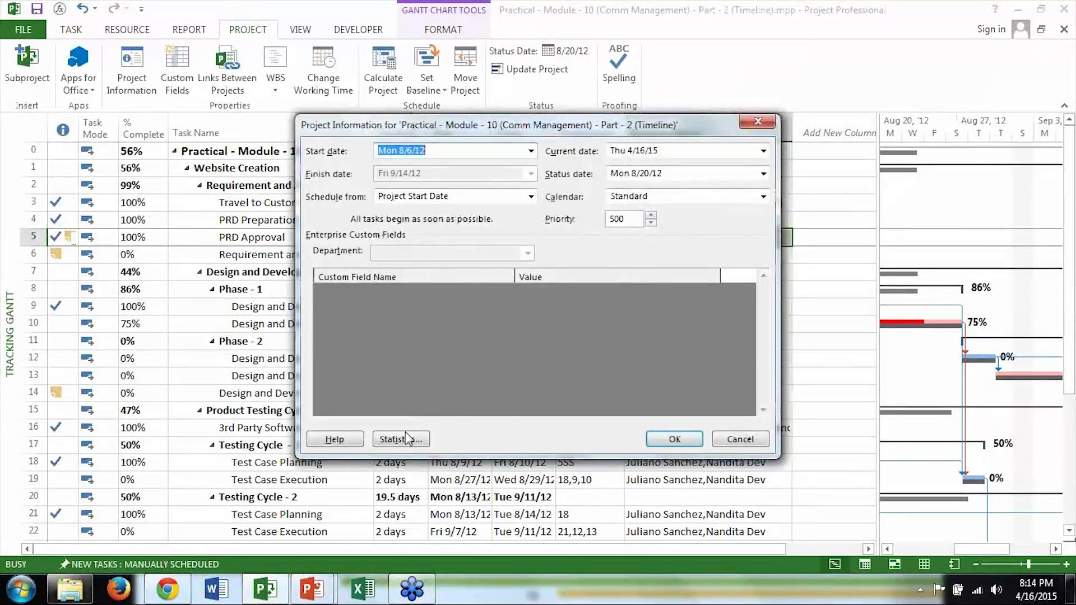
left_click(406, 438)
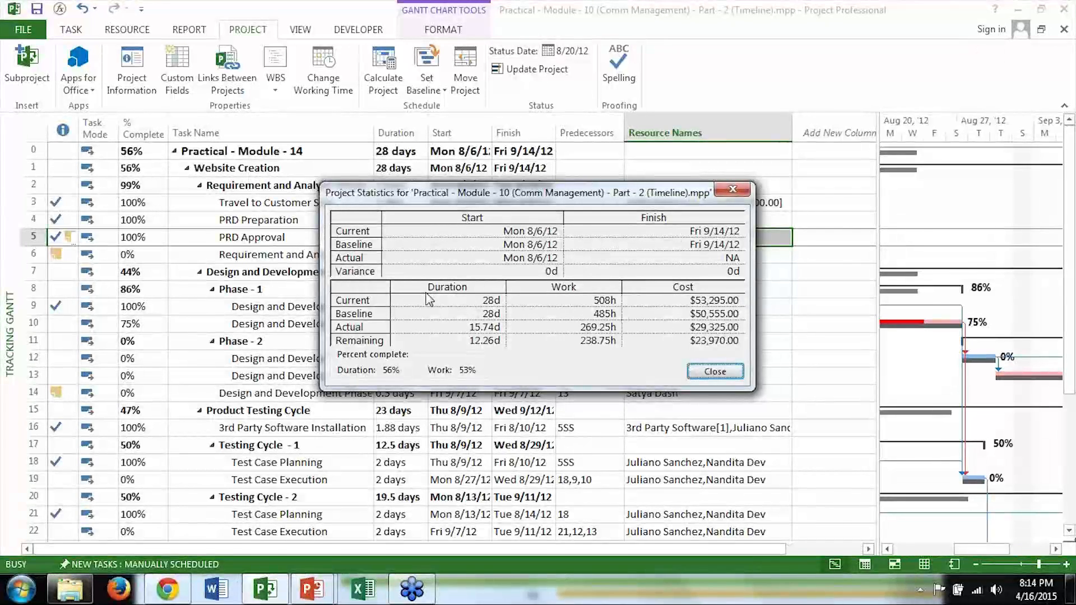
left_click(732, 191)
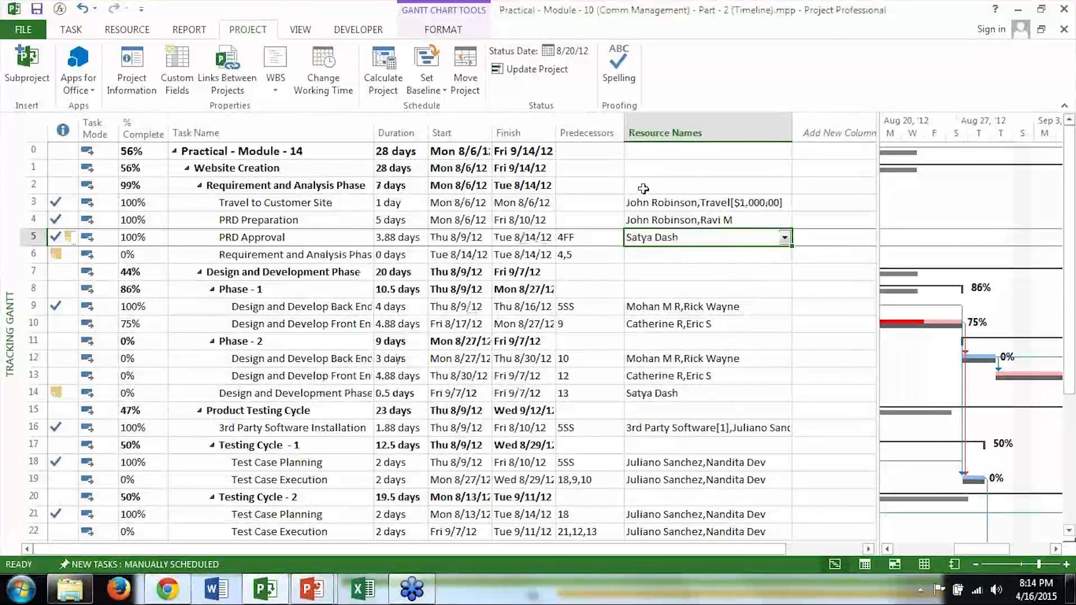
Step: Open the Critical Tasks report from the in-progress reports
left_click(187, 32)
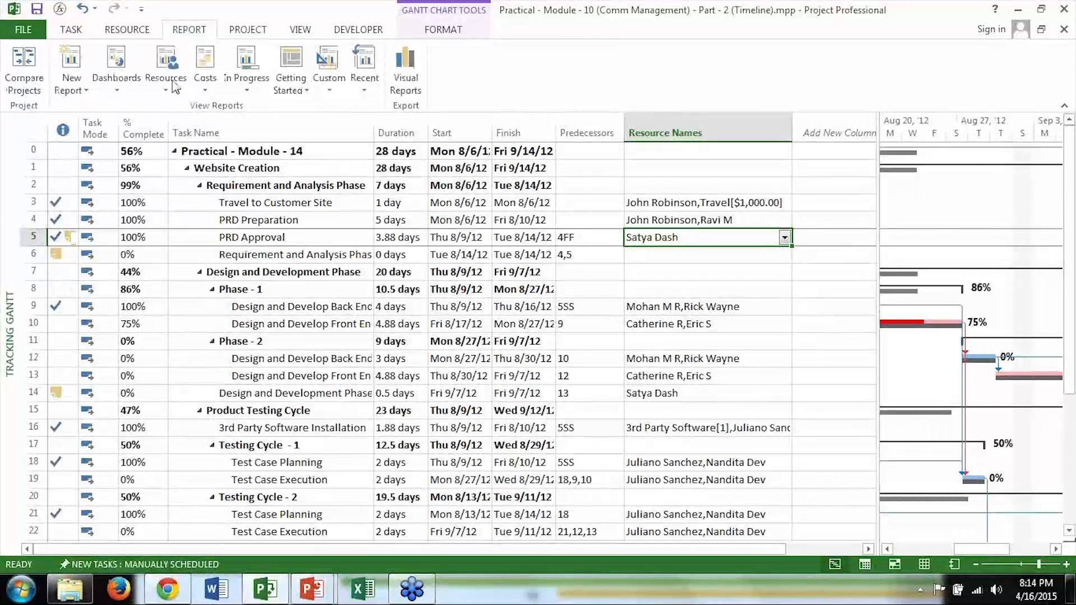
left_click(116, 66)
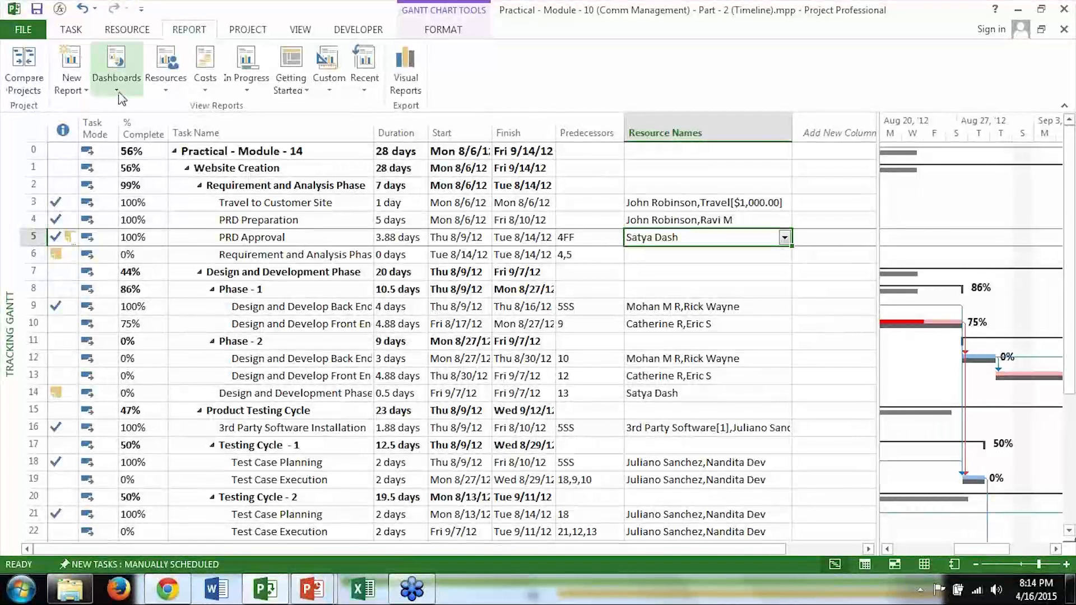
left_click(247, 90)
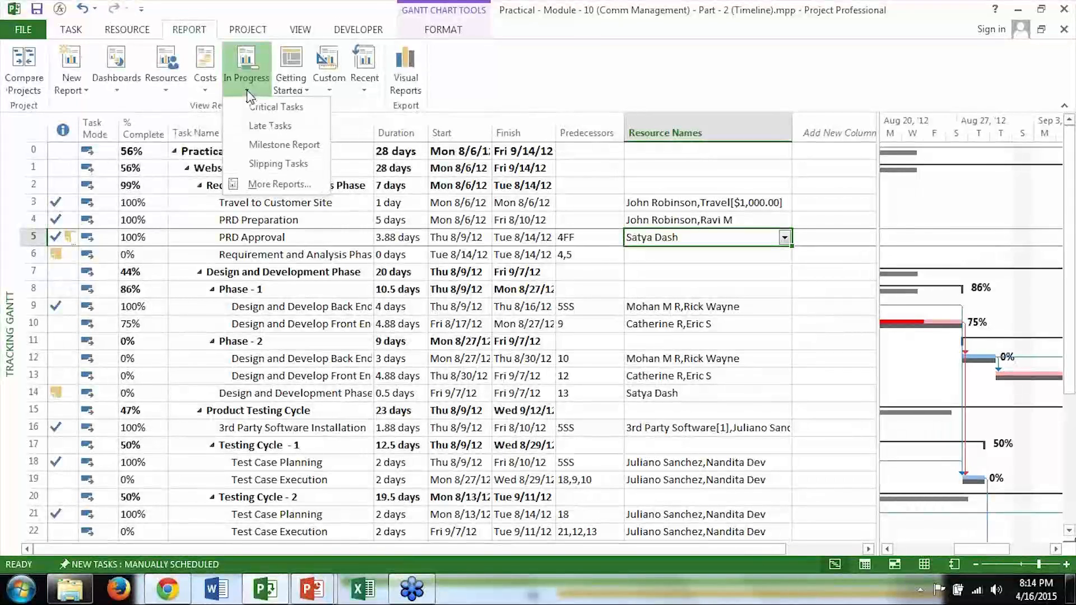
left_click(288, 110)
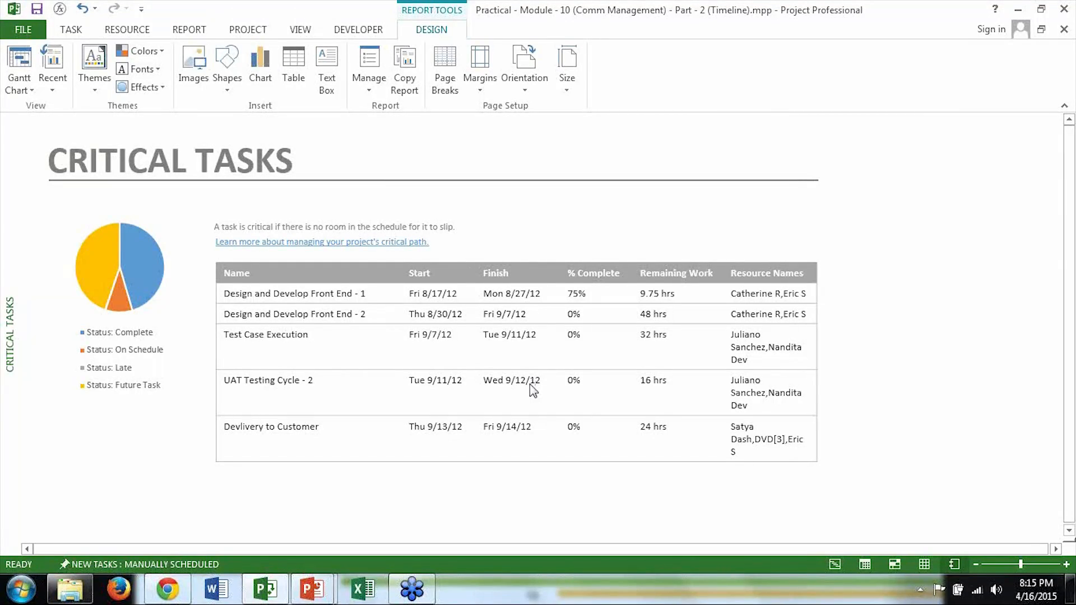
Step: Switch to the running PowerPoint slide show with the PMBOK & MS Project – Time Management slide
left_click(314, 588)
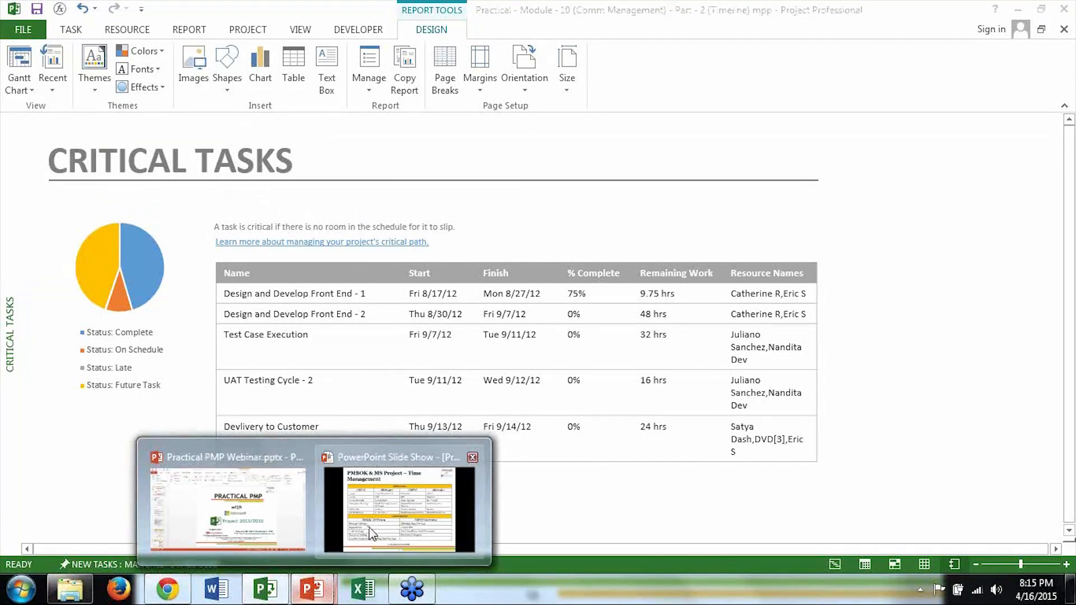
left_click(399, 498)
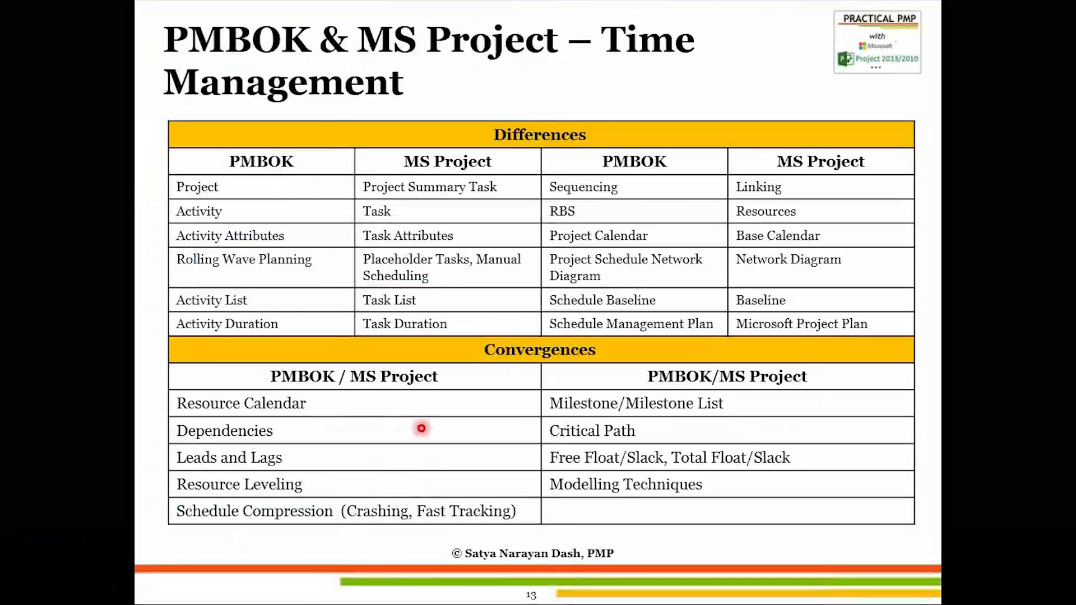